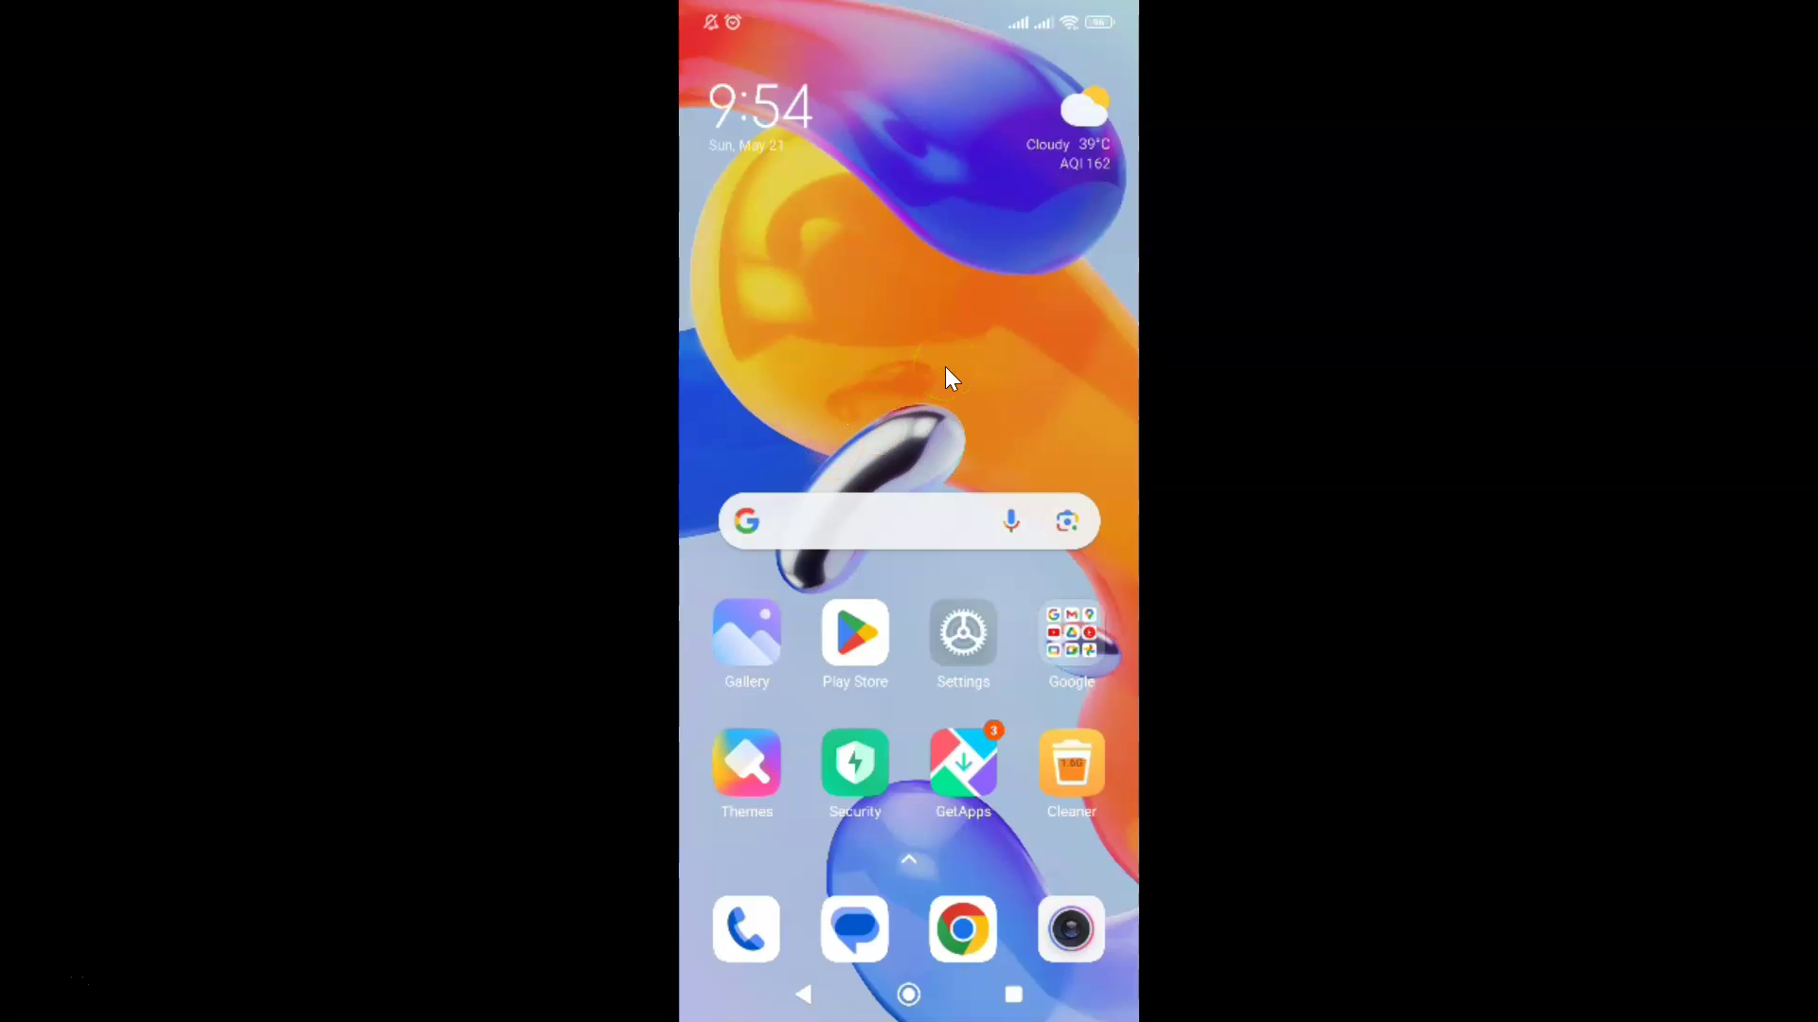
Launch Settings and go to the Additional settings page, where Developer options is listed.
left_click(1026, 329)
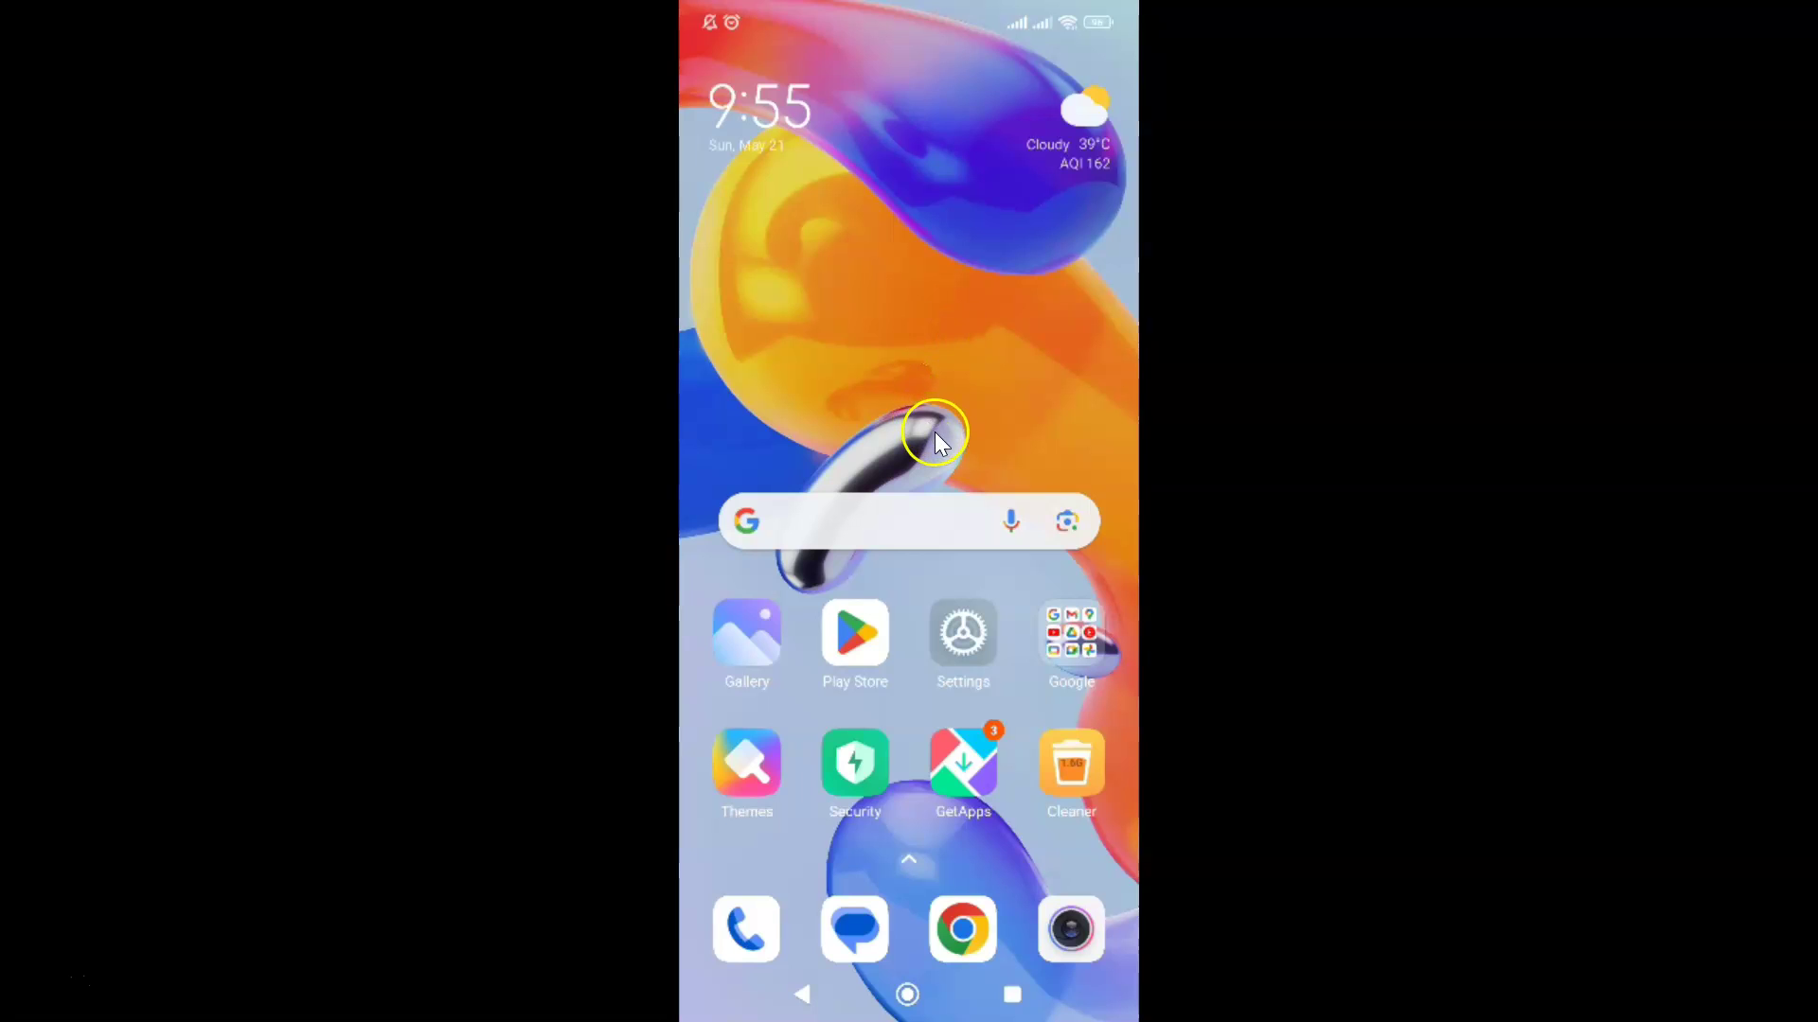
left_click(962, 639)
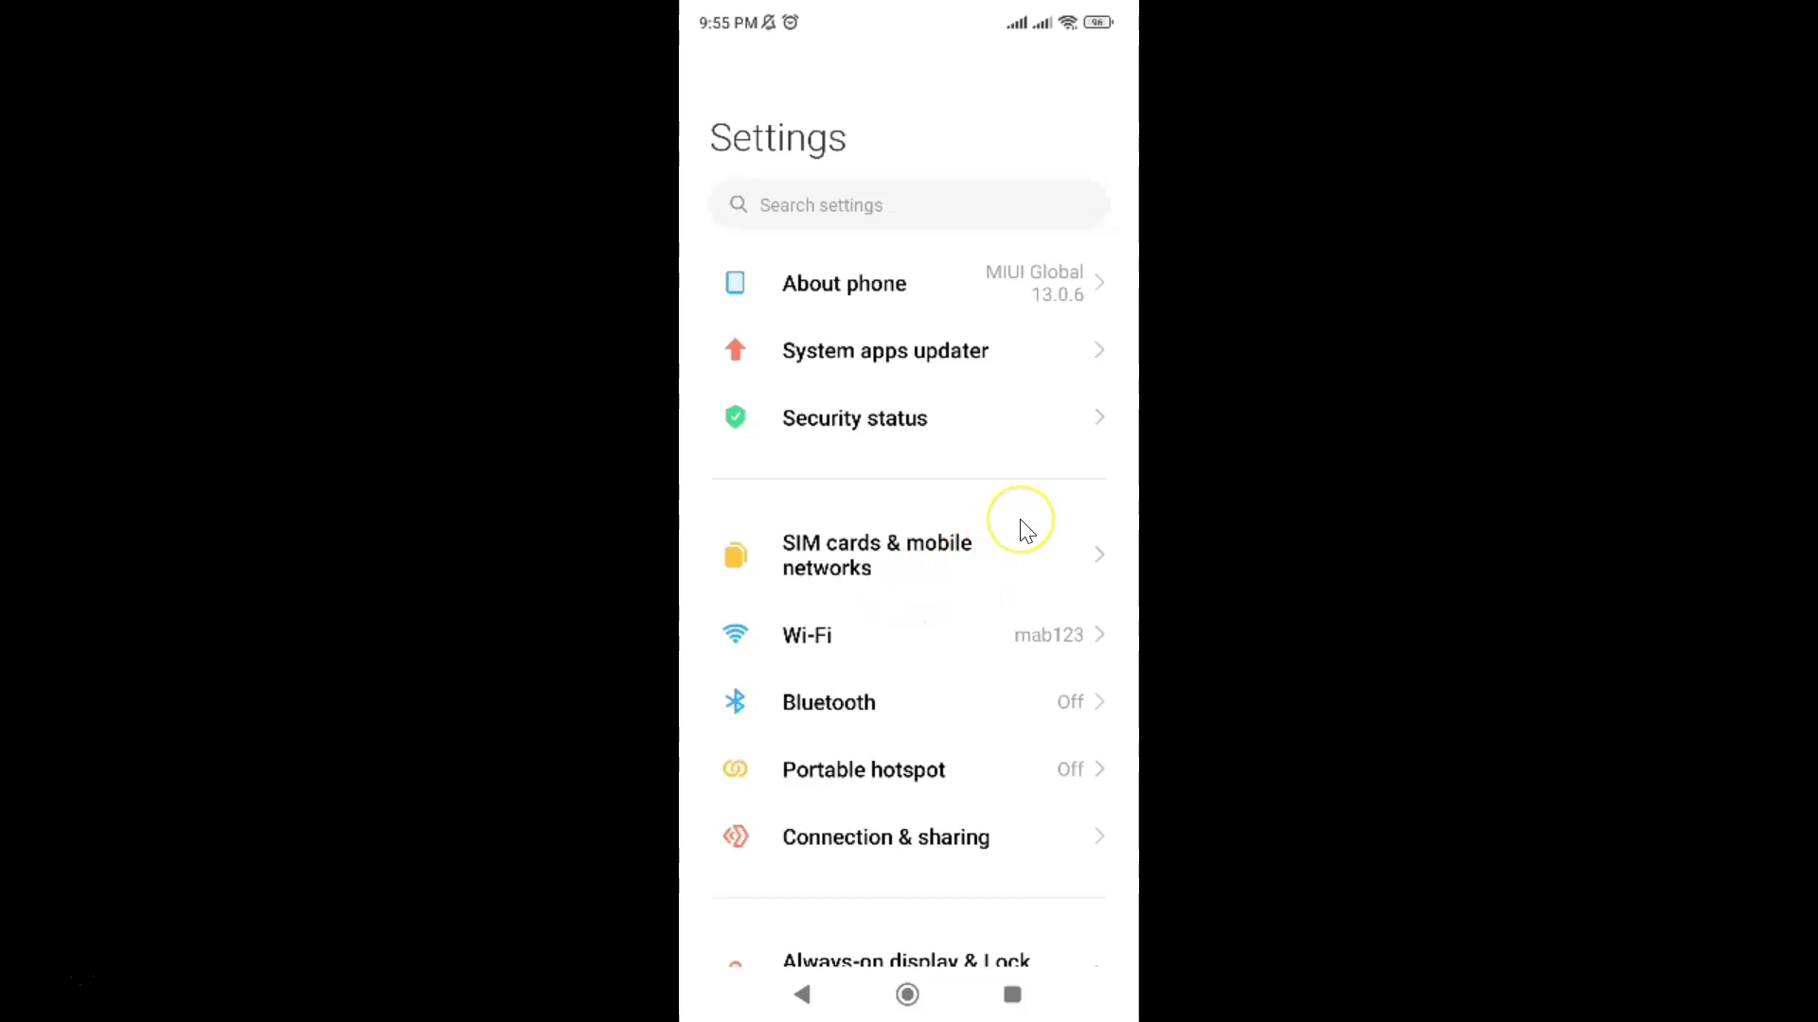
scroll(1026, 530, "down", 3)
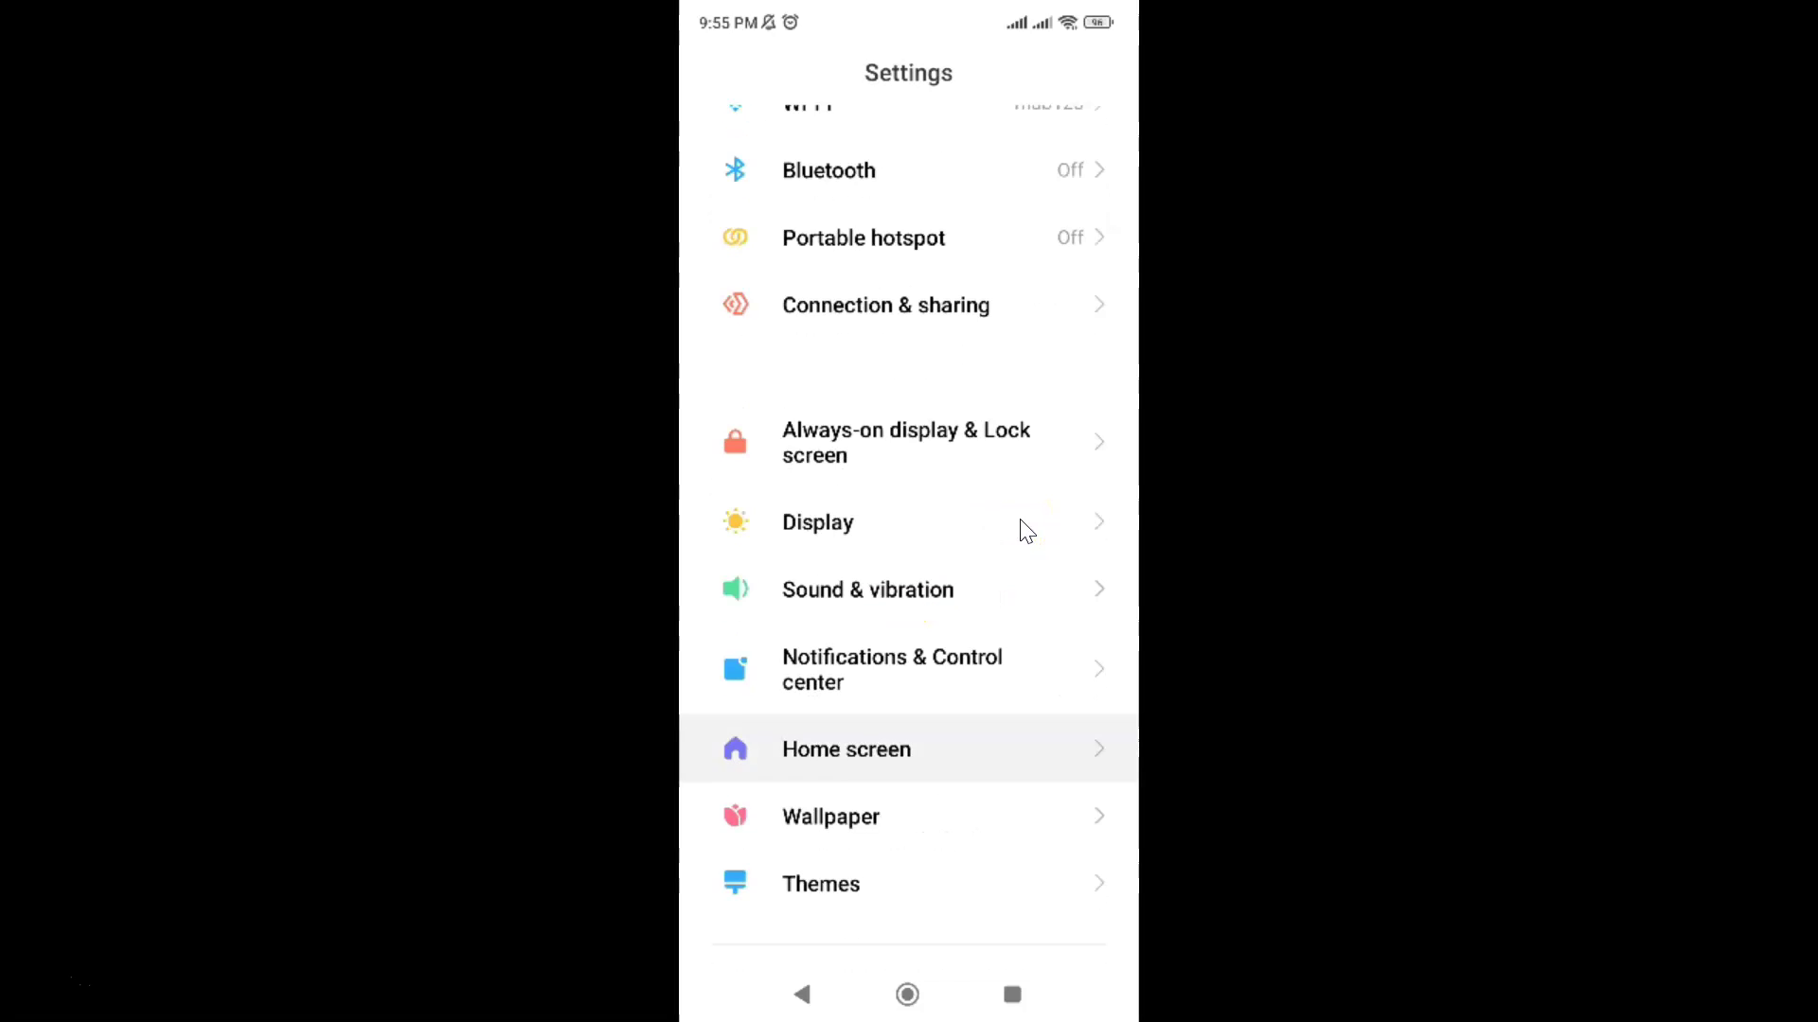
scroll(1027, 530, "down", 3)
scroll(1025, 530, "down", 3)
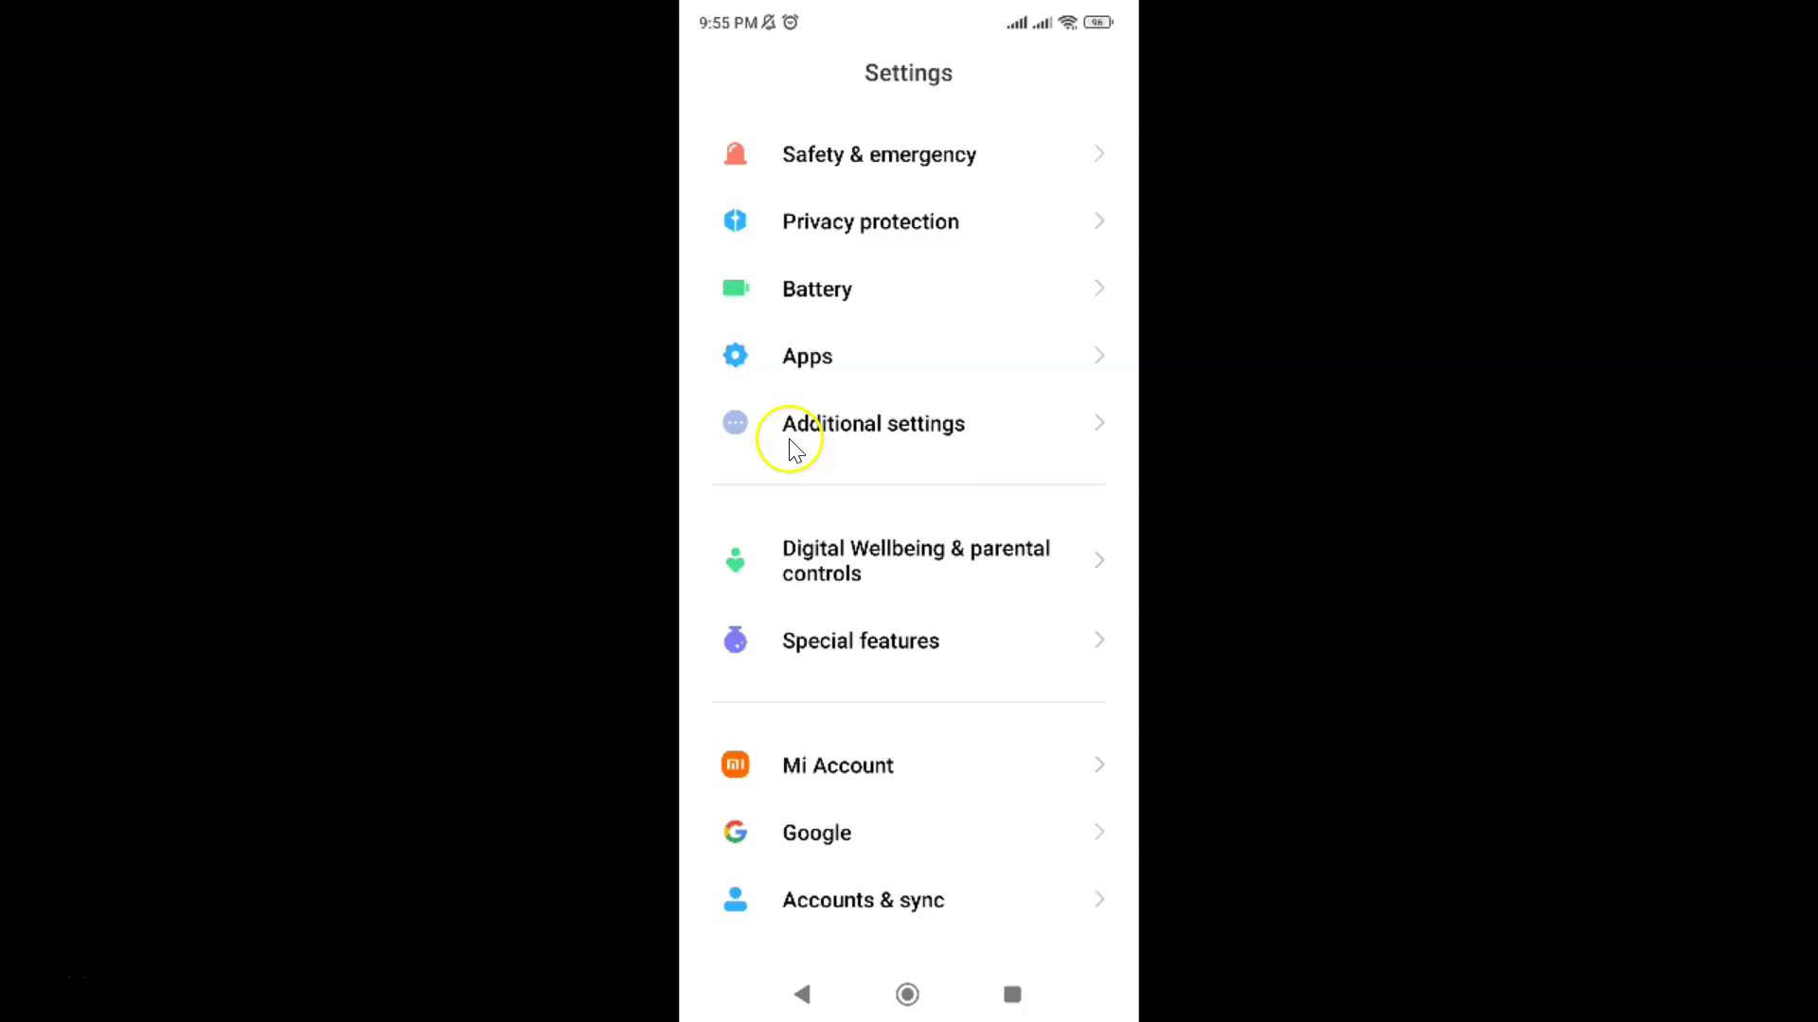
left_click(961, 427)
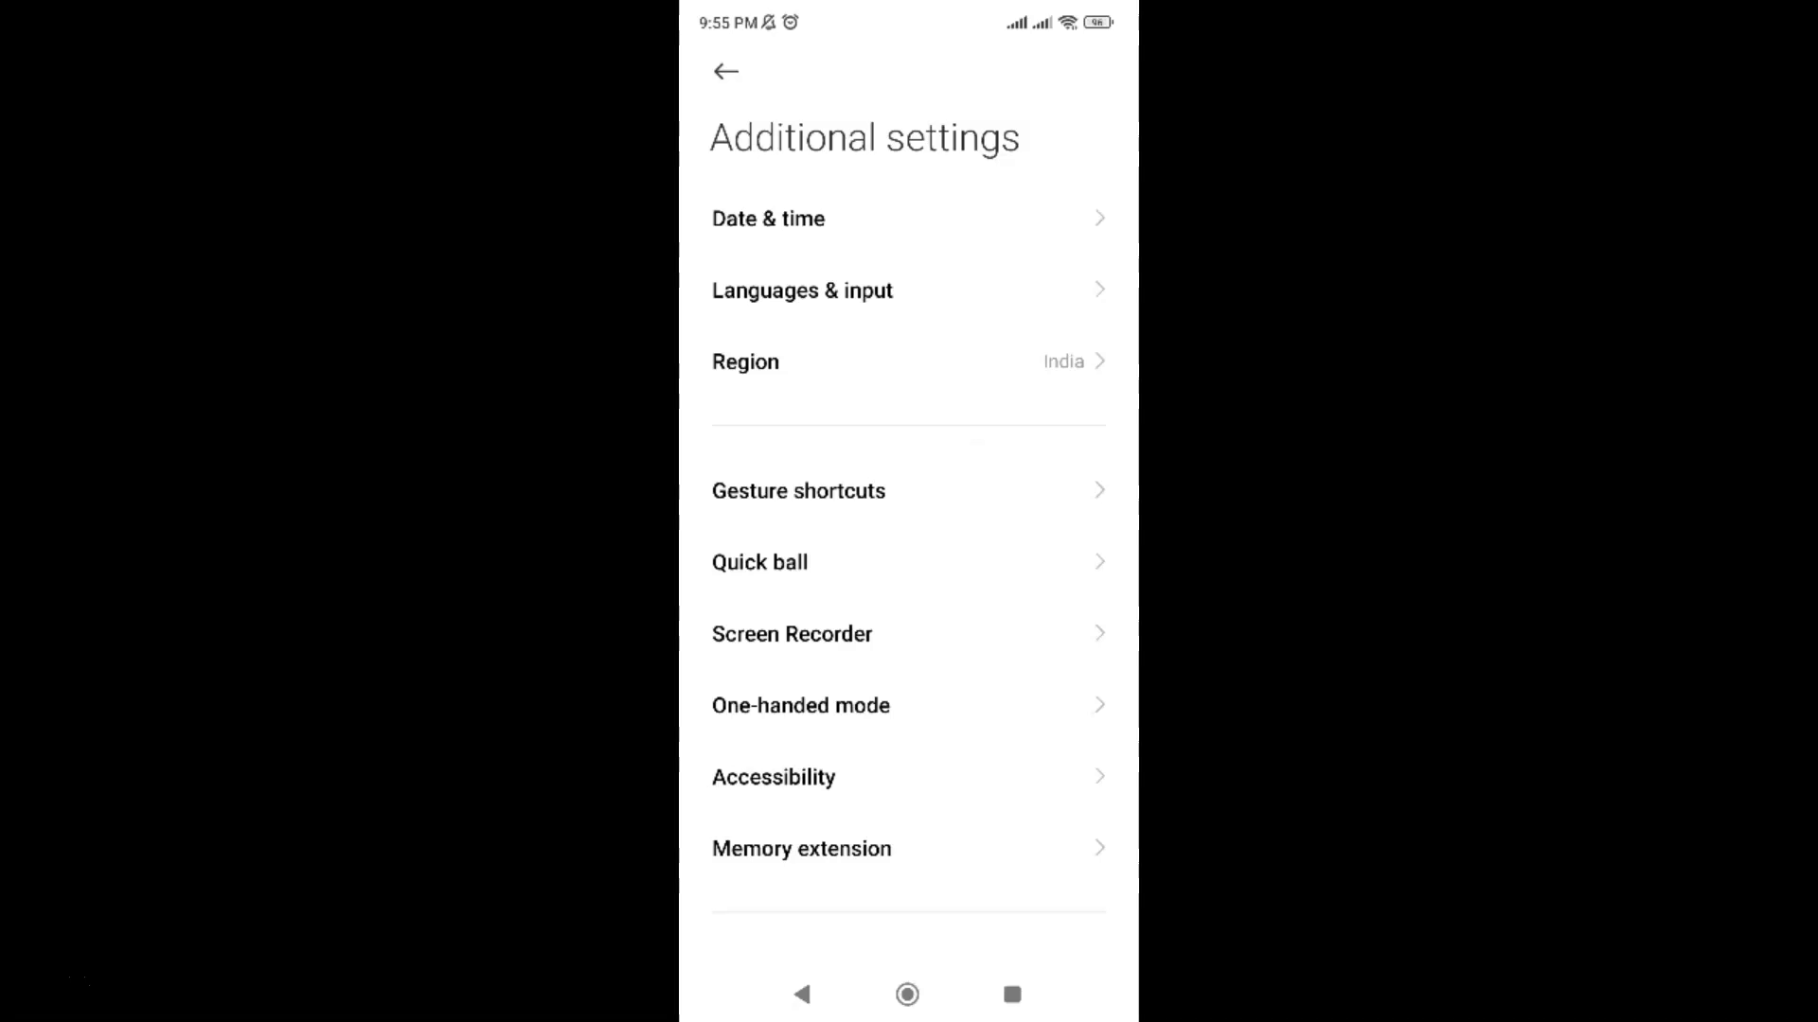
scroll(909, 569, "down", 5)
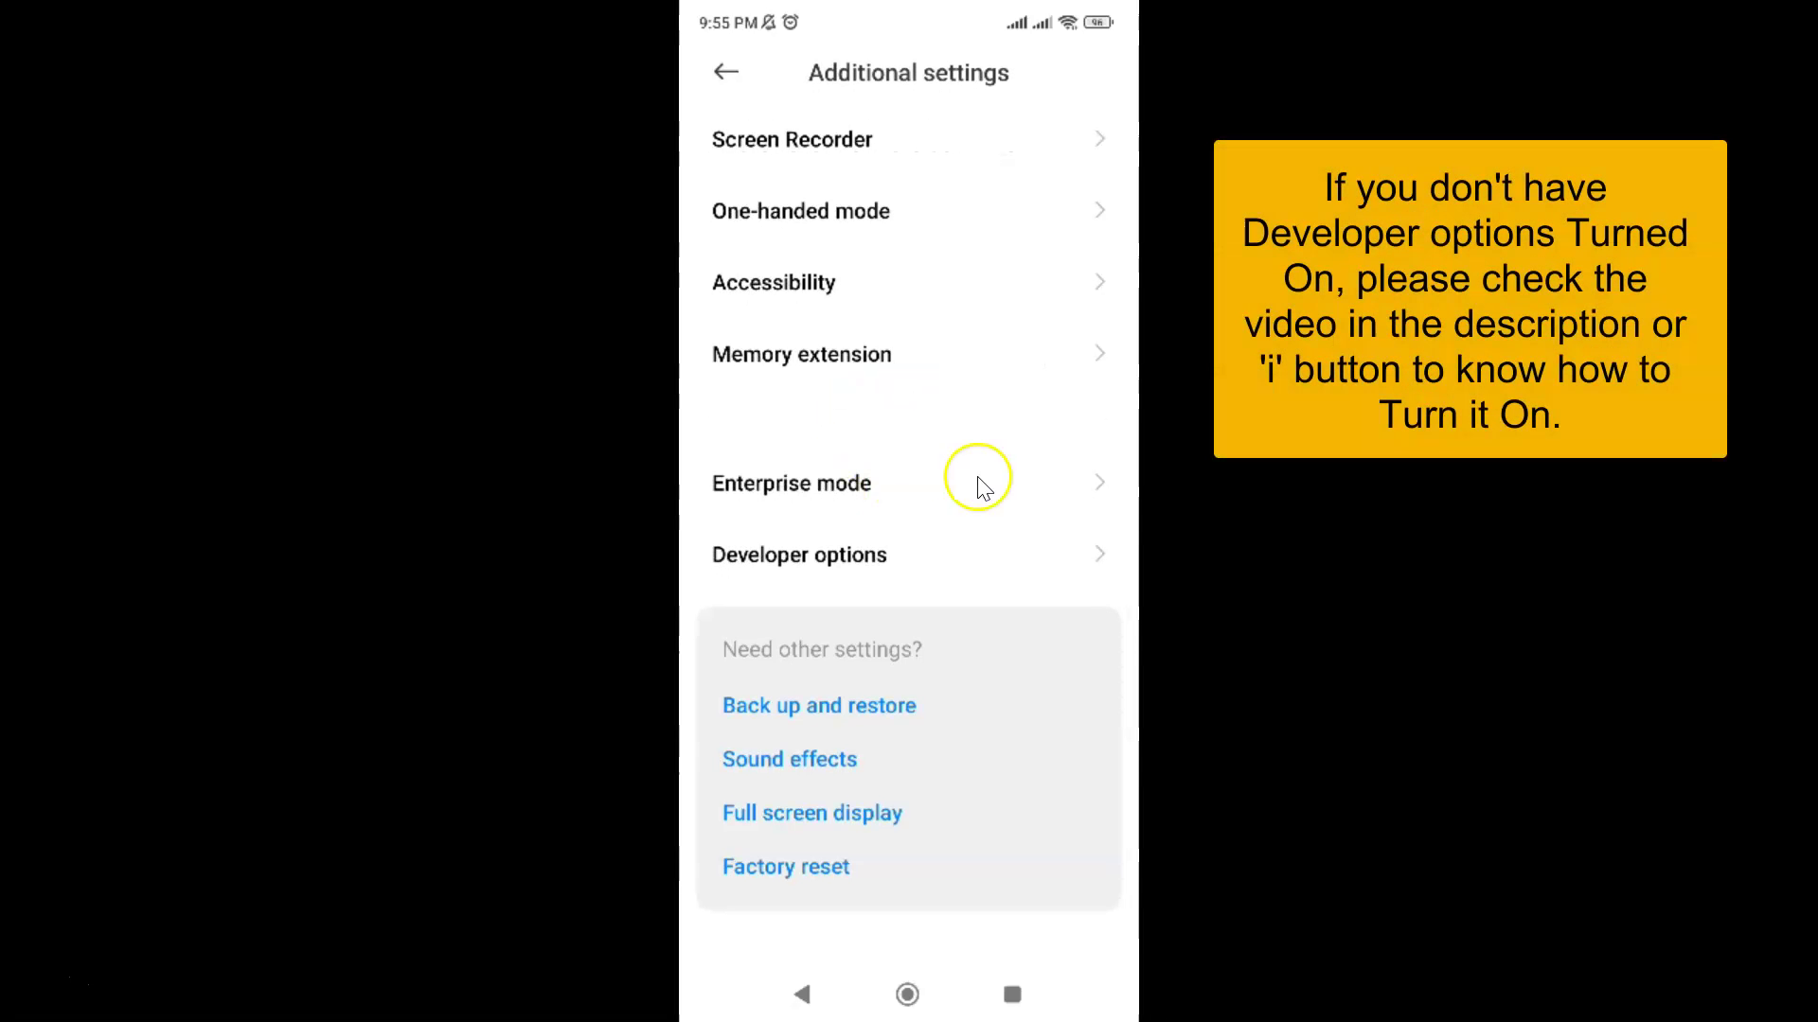
Enter Developer options and switch on the Don't lock screen toggle.
left_click(877, 571)
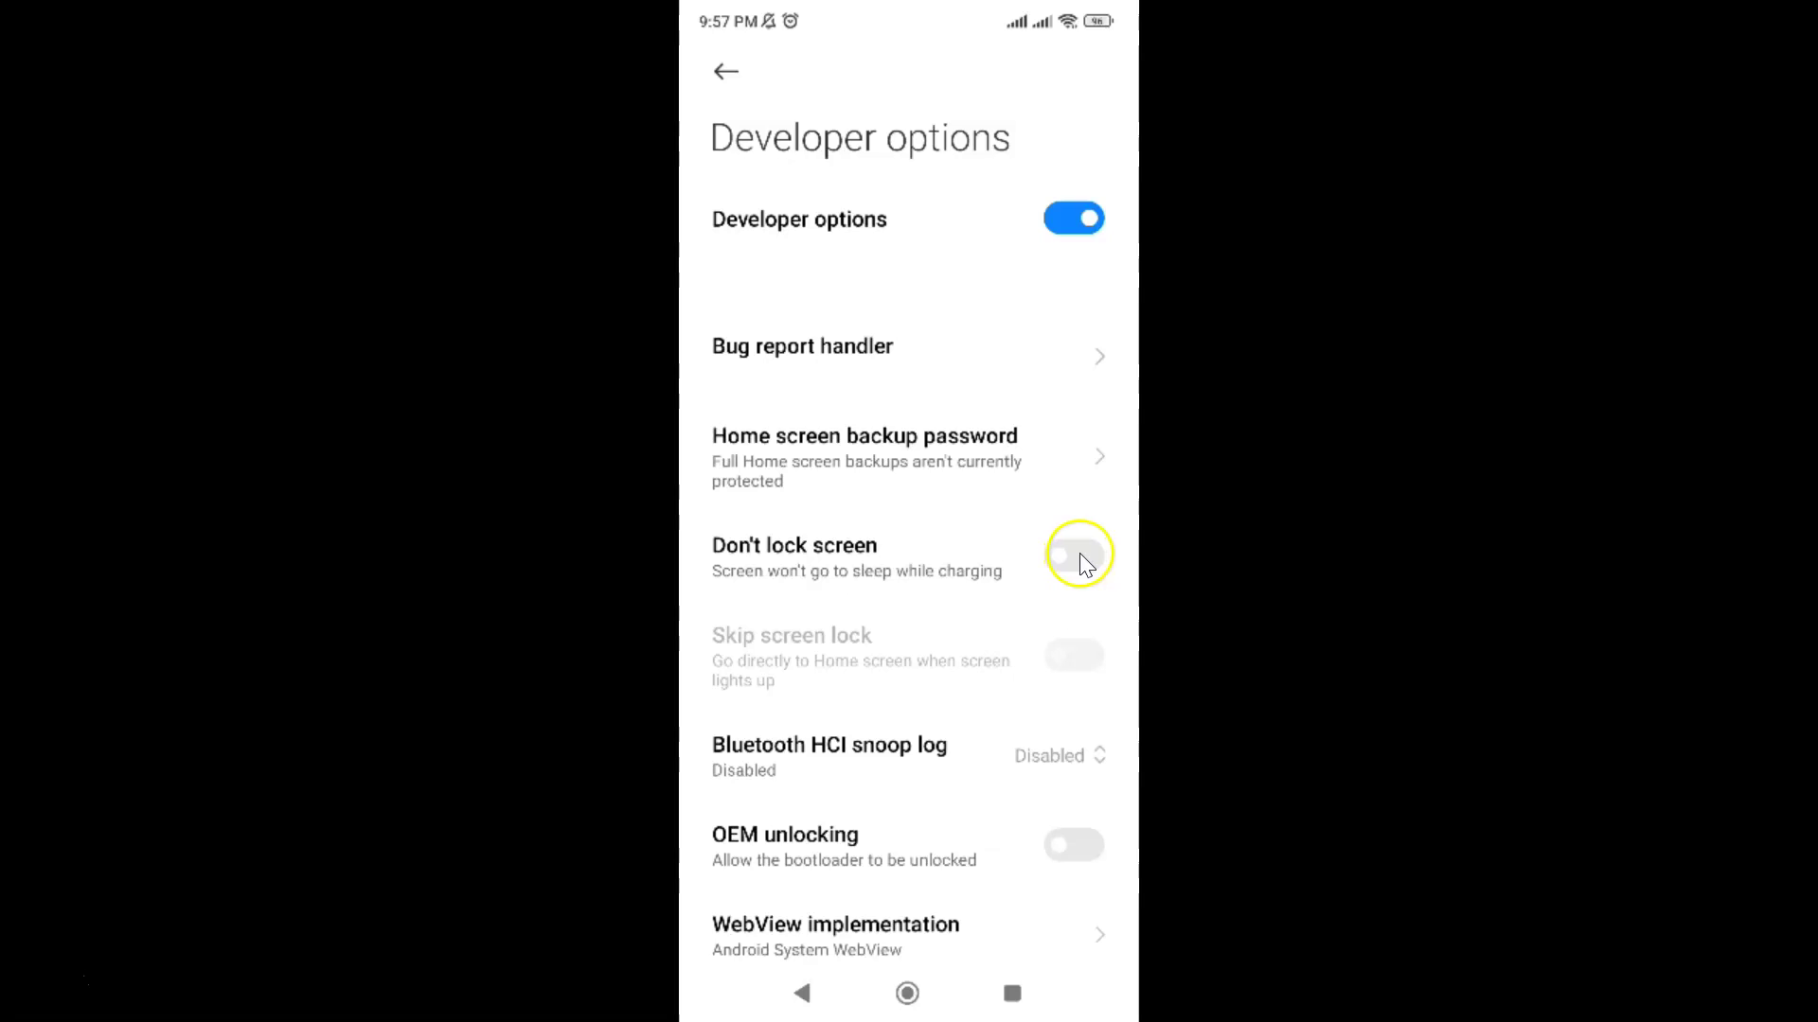
left_click(1079, 558)
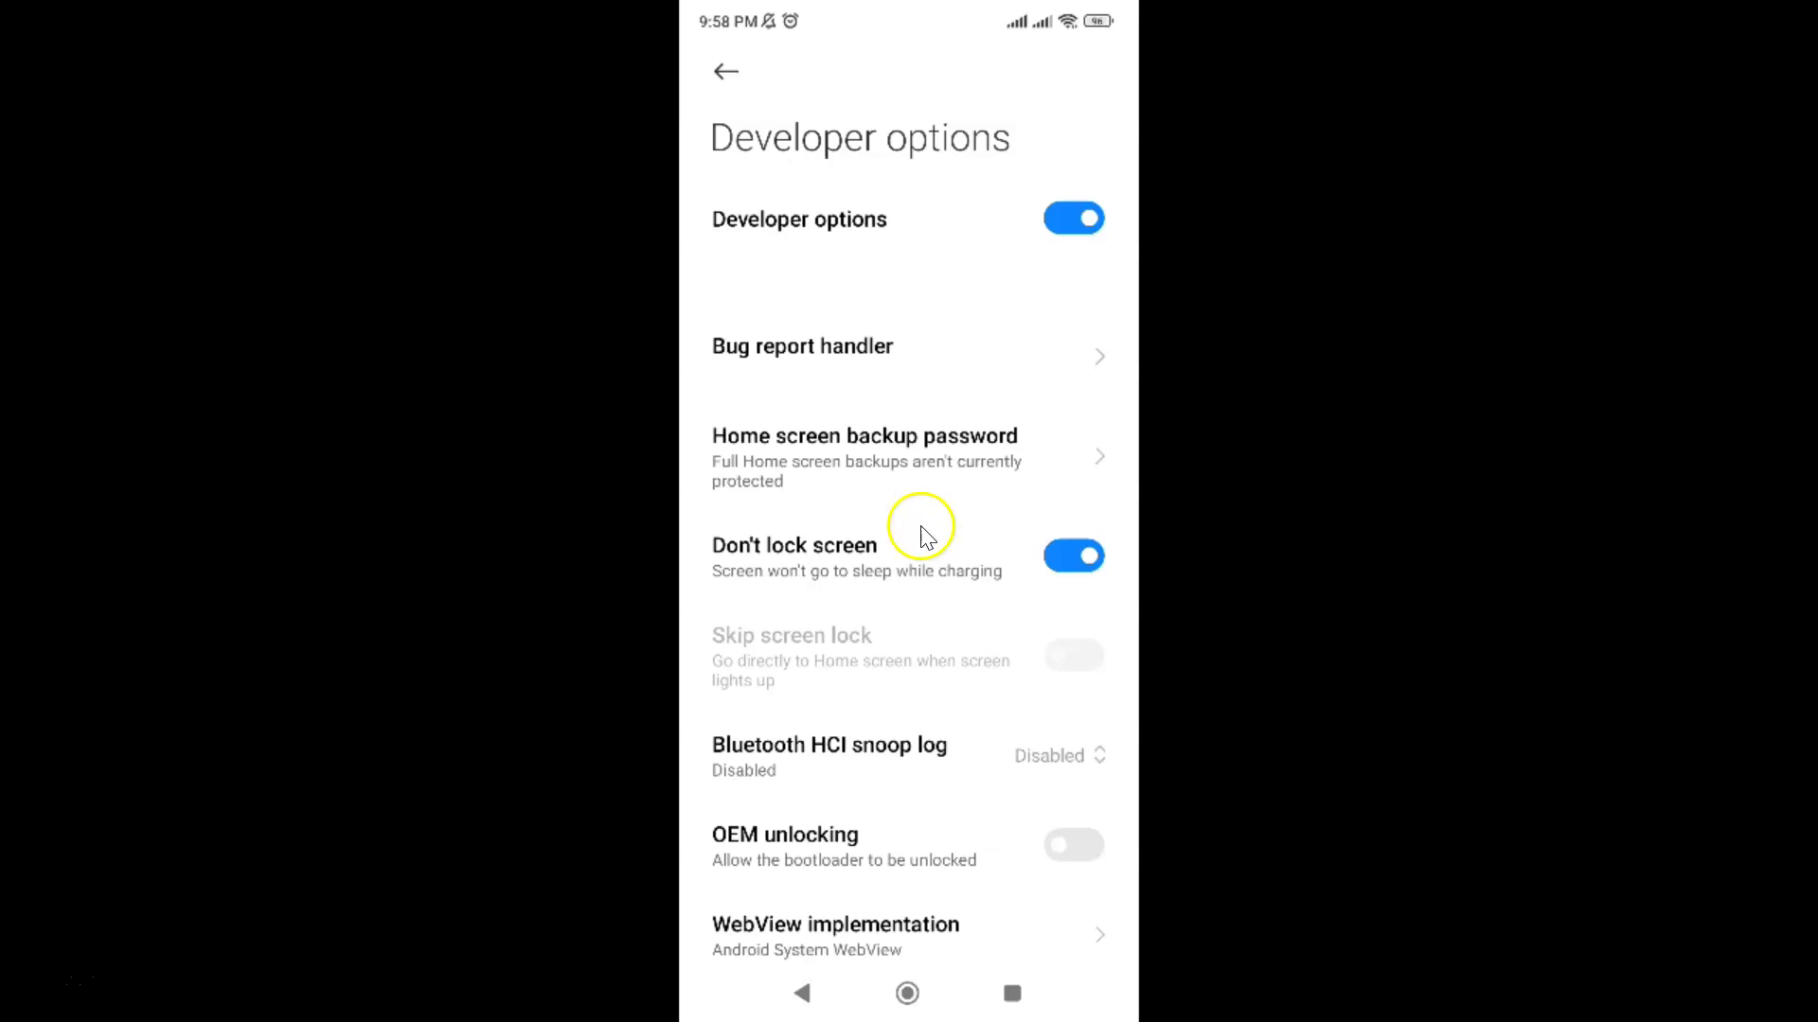
Back out twice to the main settings list, then swipe Settings away in Recents.
left_click(726, 72)
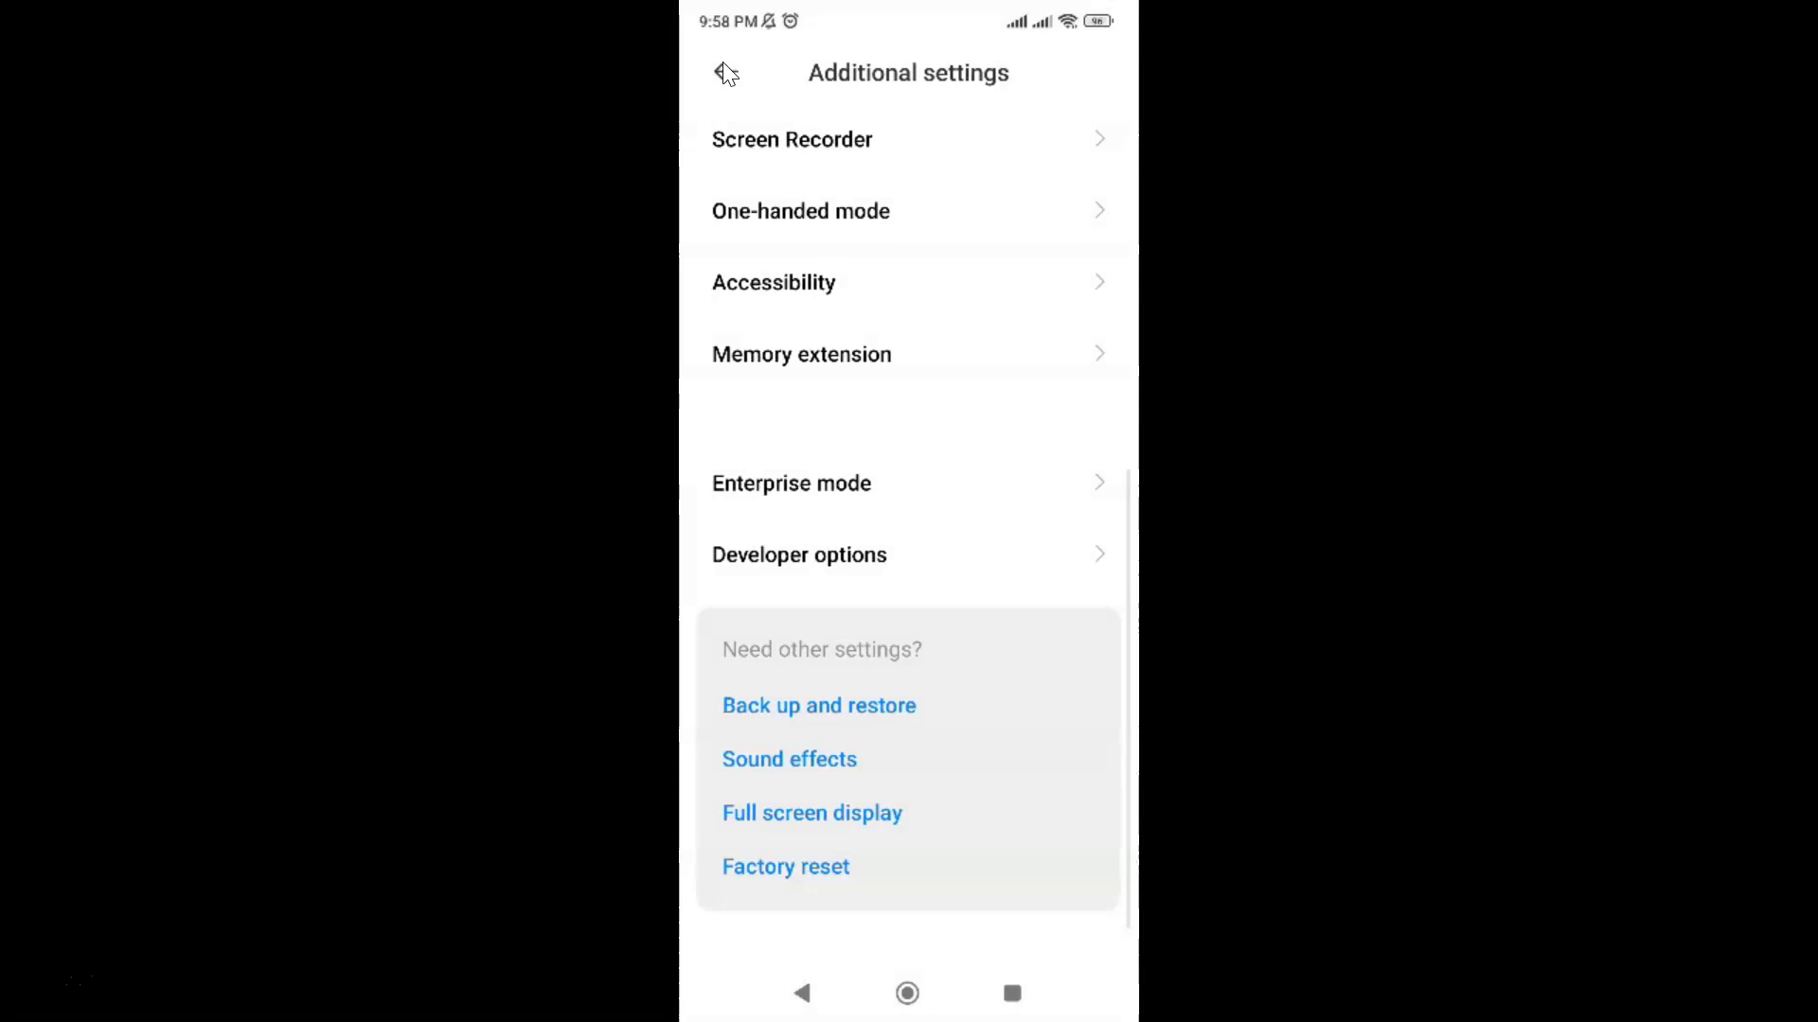
left_click(726, 72)
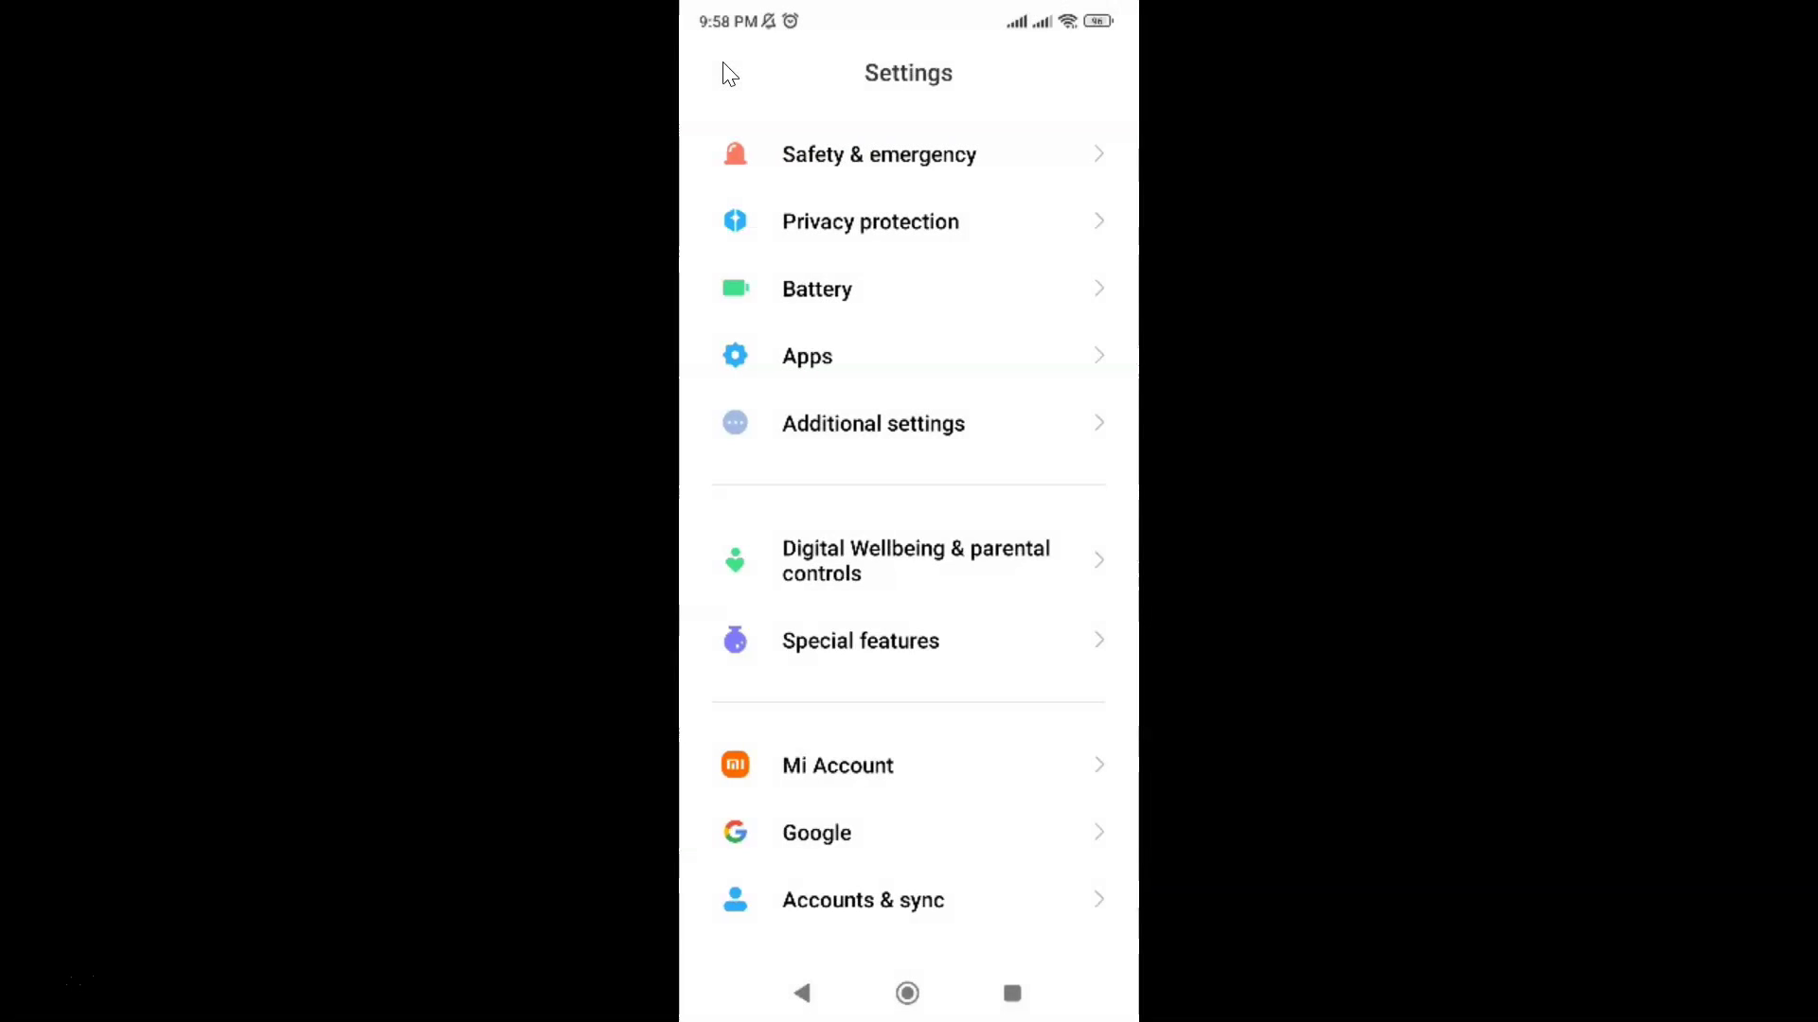
left_click(1011, 994)
left_click_drag(831, 355, 994, 356)
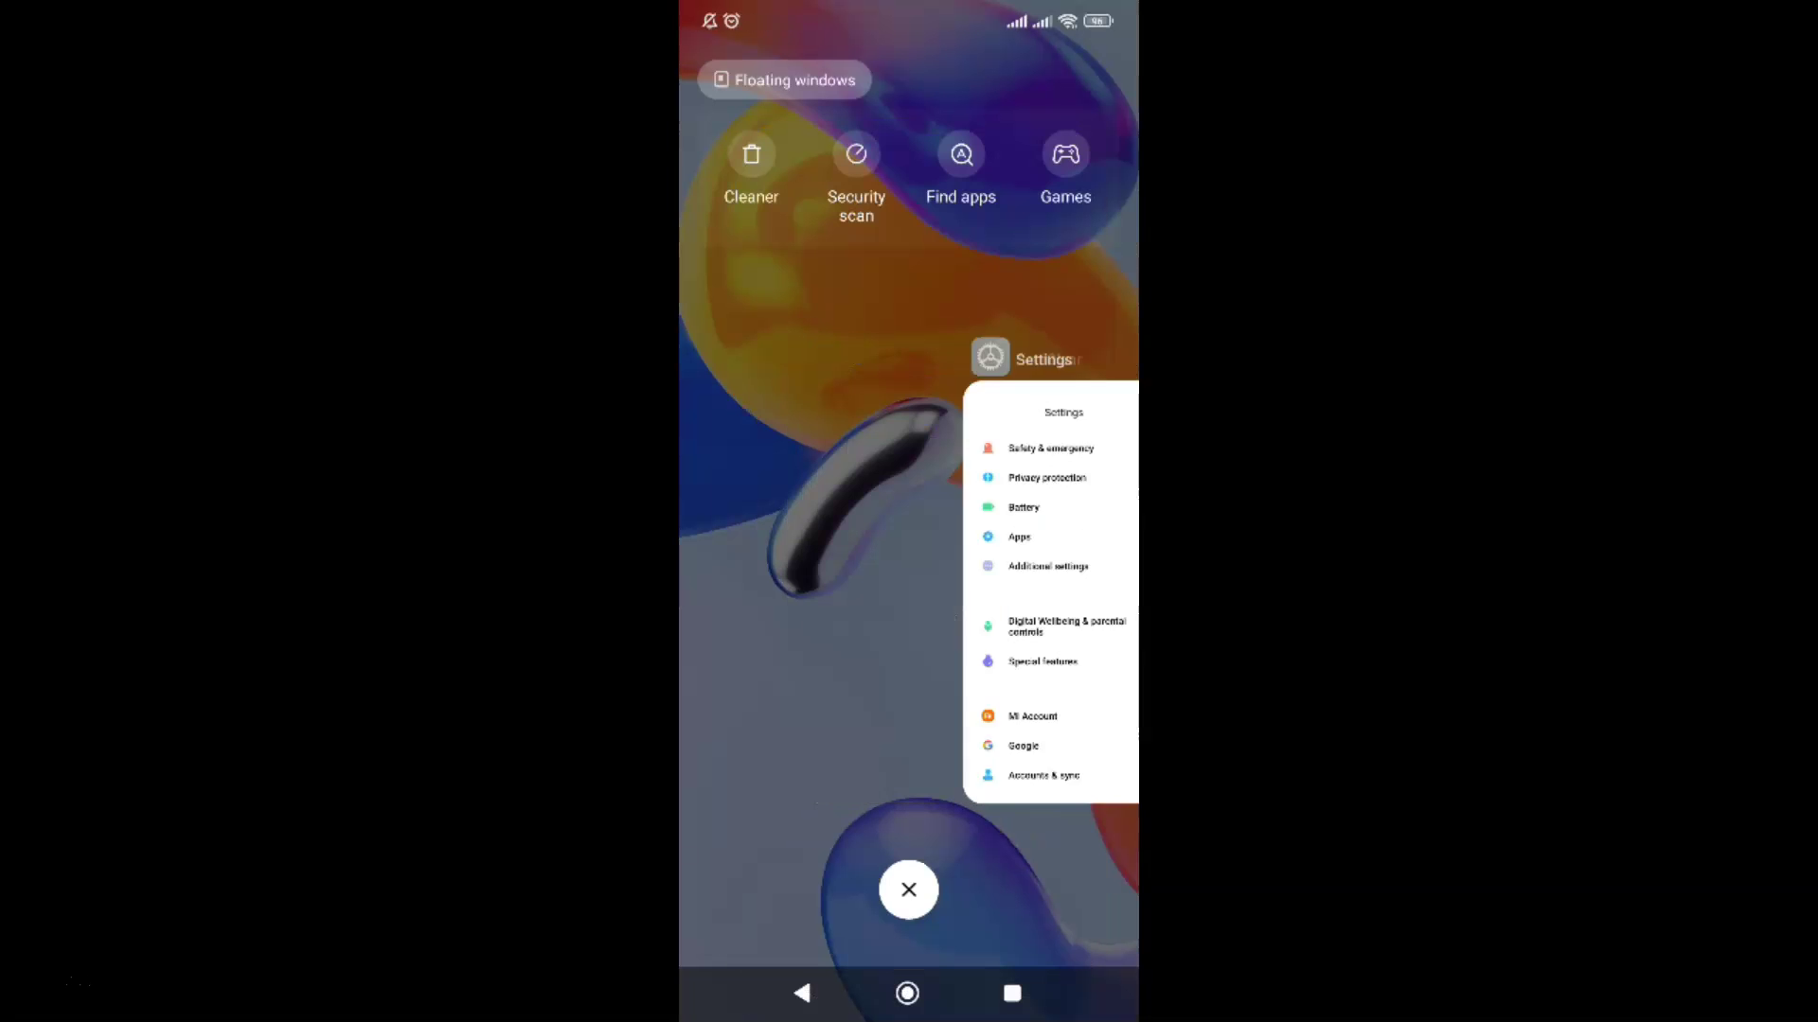